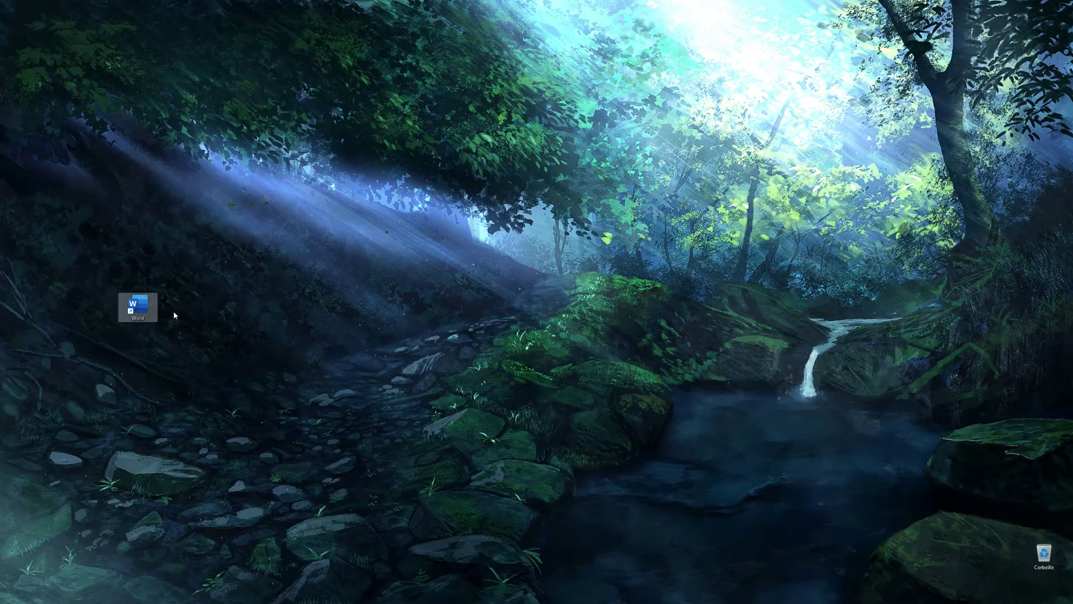
Find Word through Windows search, launch it and create a new blank document (Document vierge).
click(503, 594)
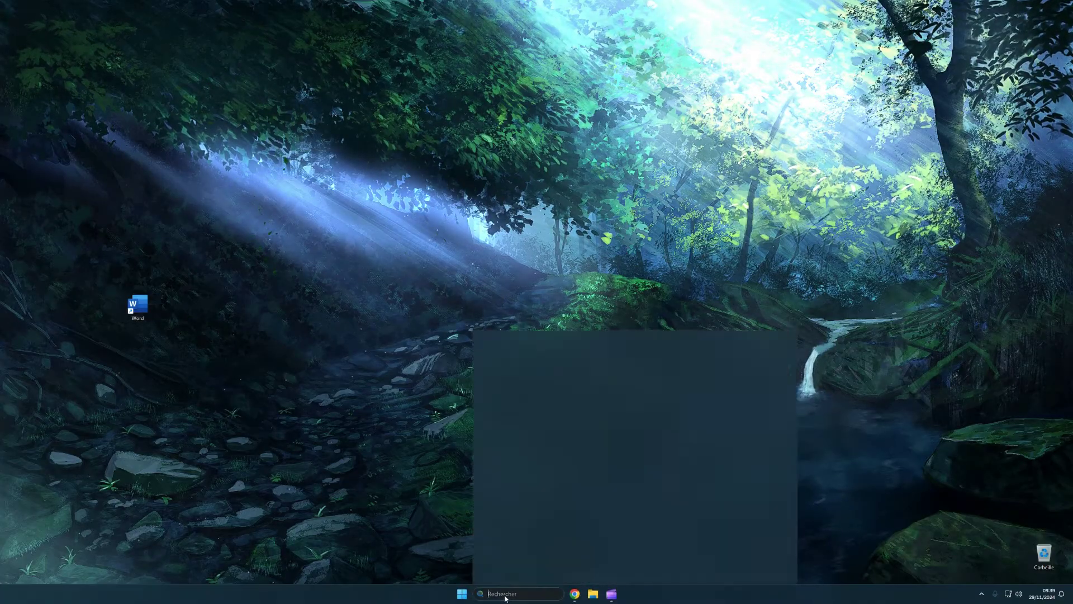
text(word)
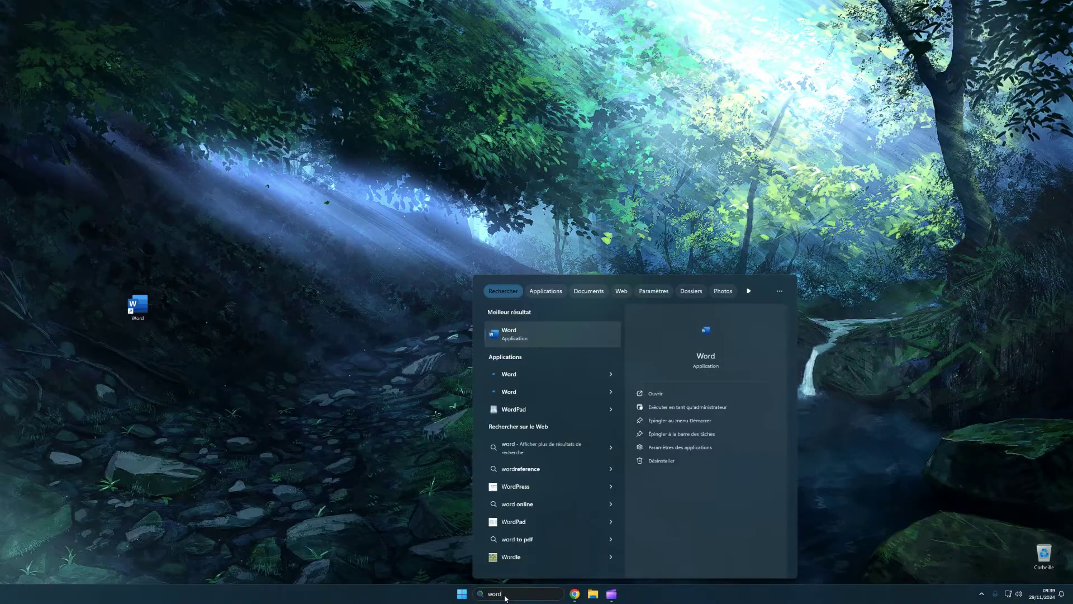
click(538, 330)
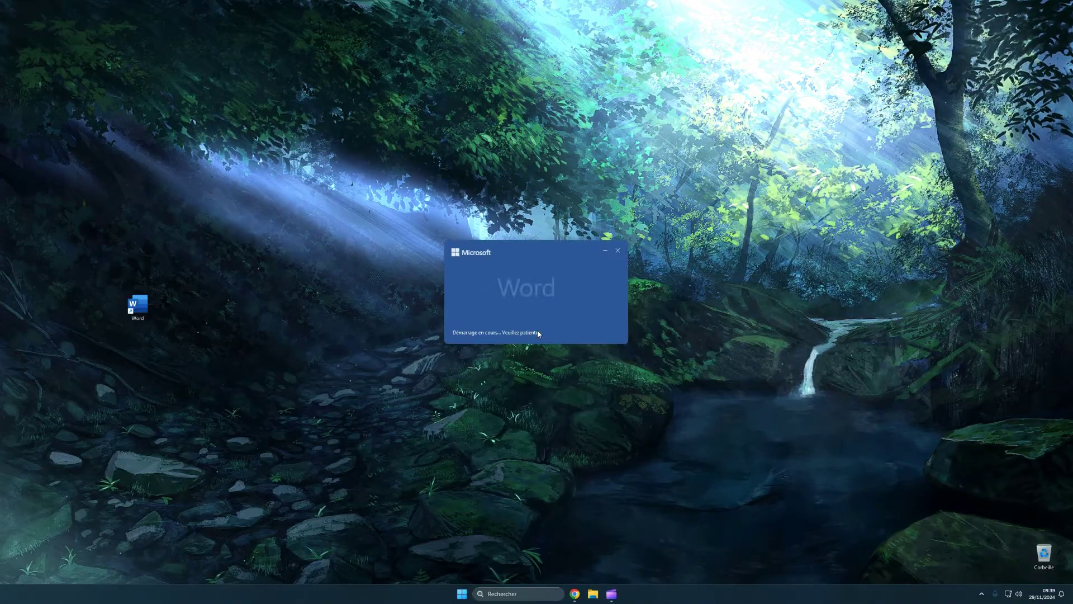
click(32, 113)
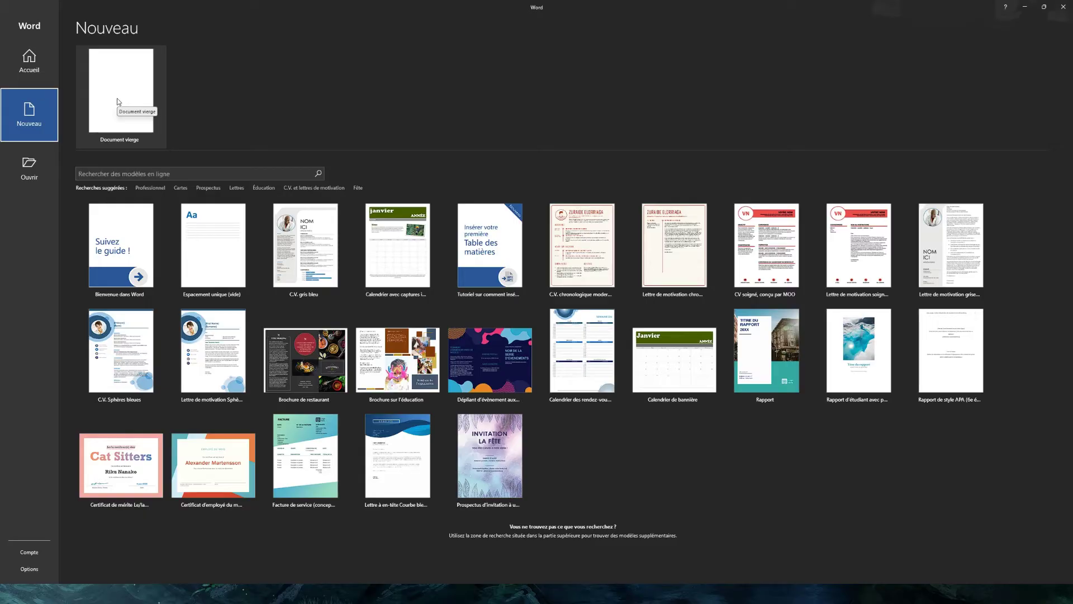
click(119, 101)
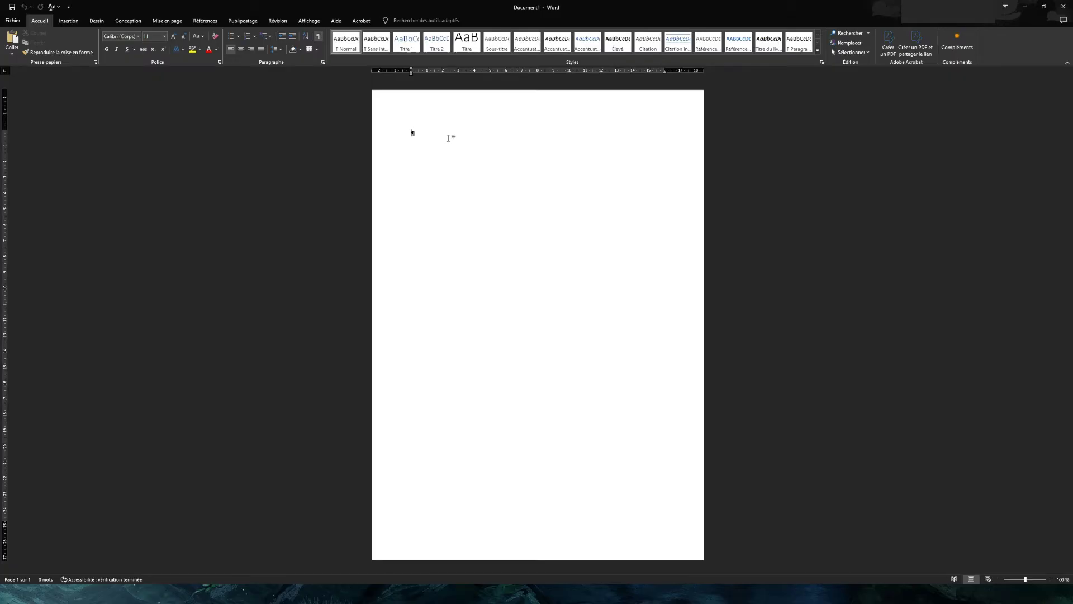
Type a test sentence, correct 'textu' to 'texte', then replace everything with the pasted tutorial text.
text(Je saisis )
text(du )
text(texte )
text(et je )
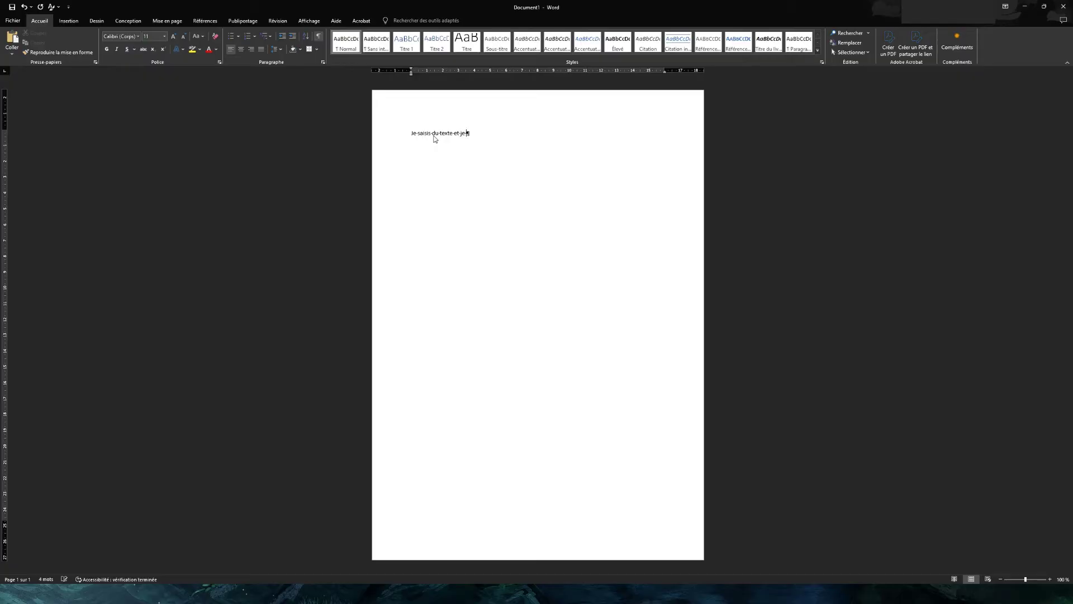
text(fais un)
text(e err)
text(eur)
text(e)
key(ctrl+z)
text(Je sais)
text(is du t)
text(ex)
right_click(449, 135)
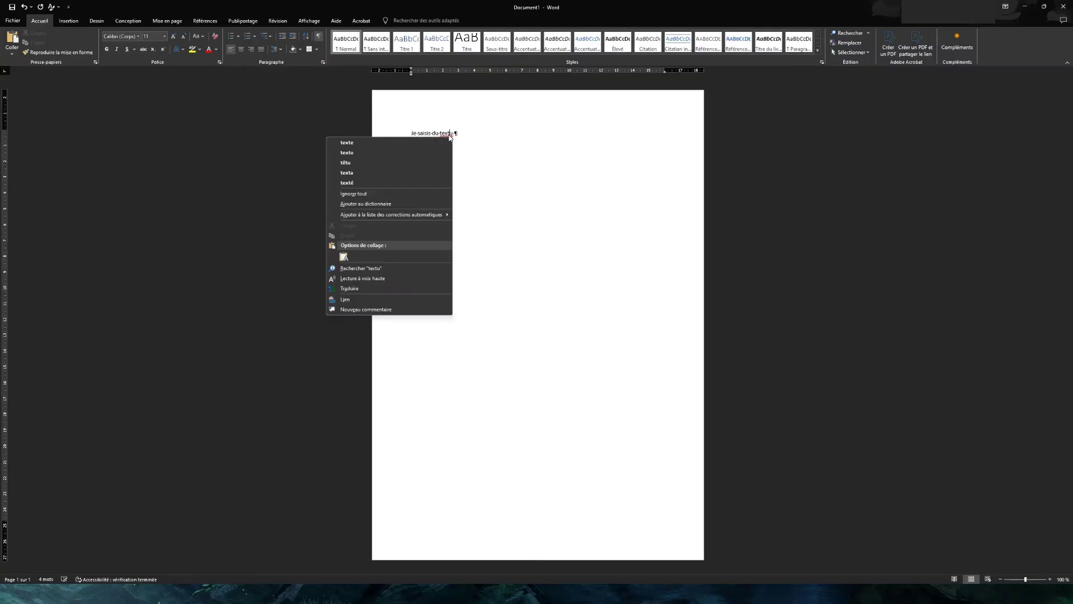
click(420, 143)
key(ctrl+a)
key(ctrl+v)
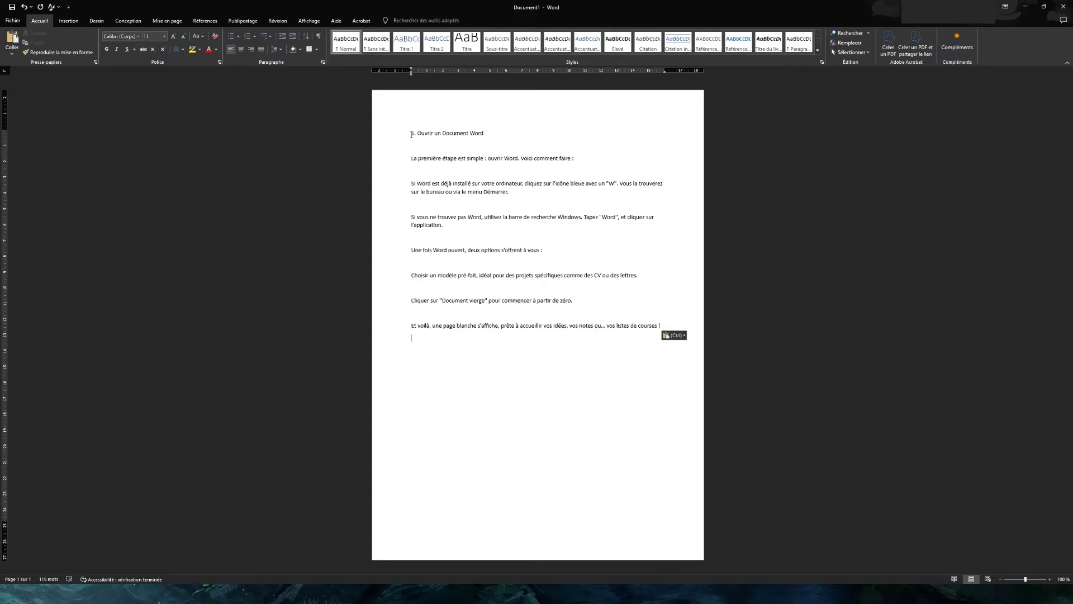
Bold the title, italicize the first body sentence and underline the words 'ouvrir Word'.
drag(425, 133, 485, 134)
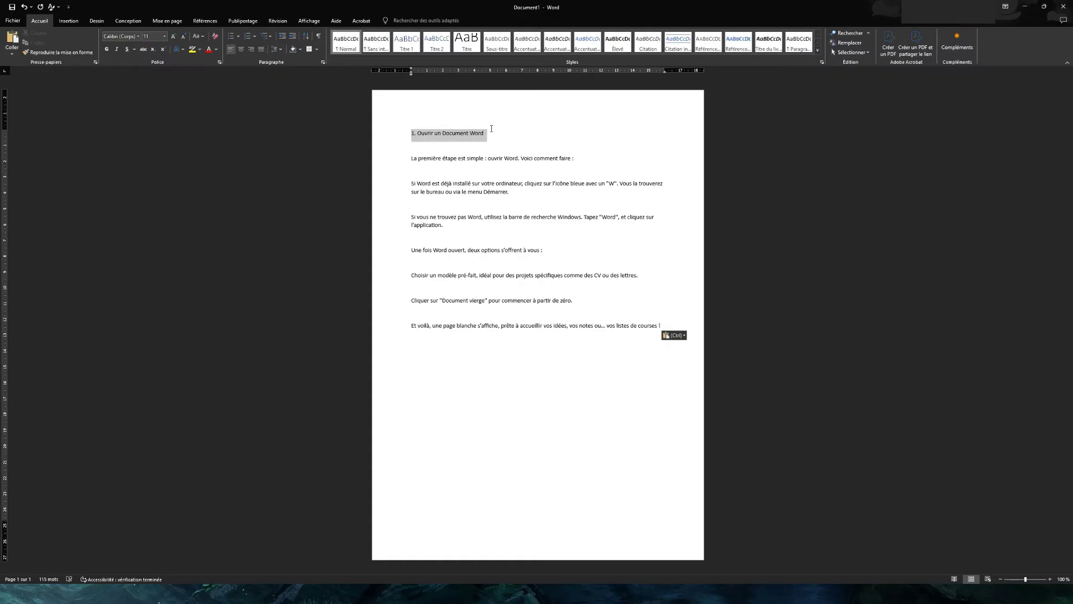
click(106, 49)
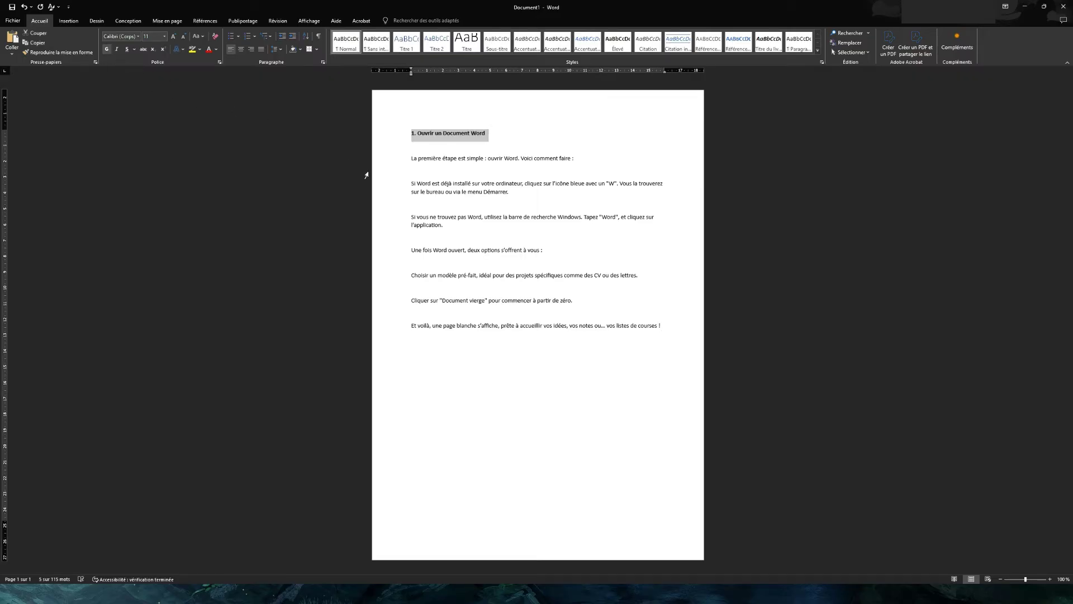
click(409, 200)
drag(411, 158, 518, 159)
click(118, 52)
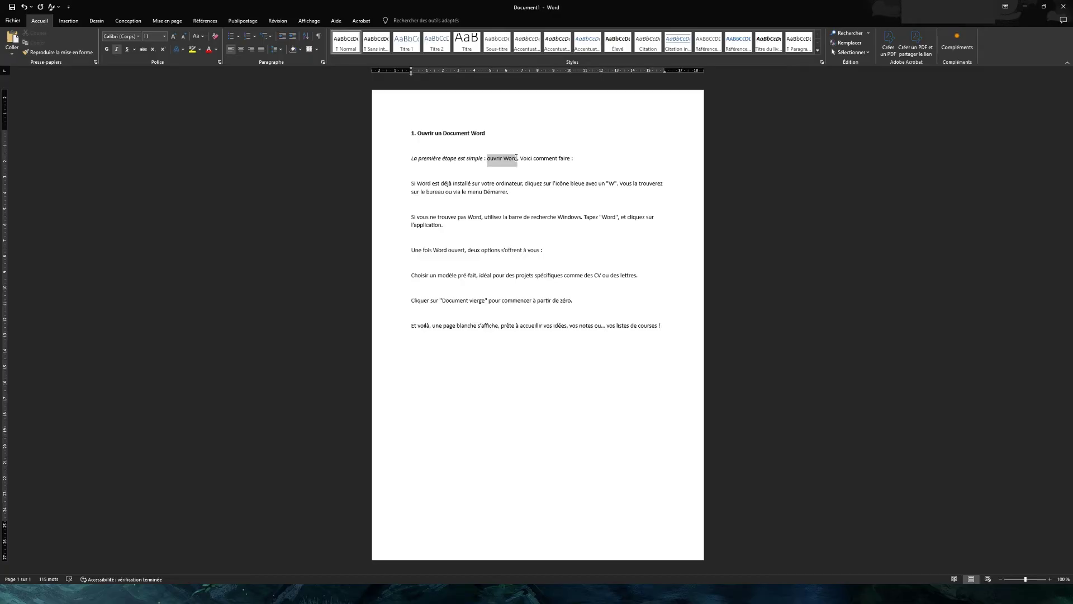
click(127, 49)
click(418, 188)
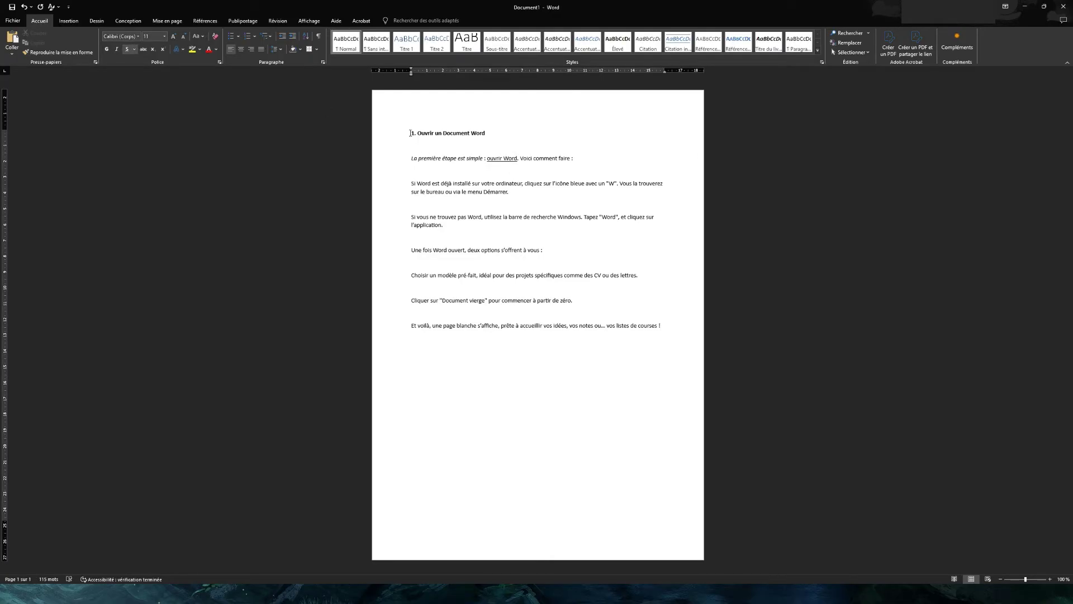
Center the heading '1. Ouvrir un Document Word' in Arial Black, then select the body paragraphs.
drag(410, 133, 487, 134)
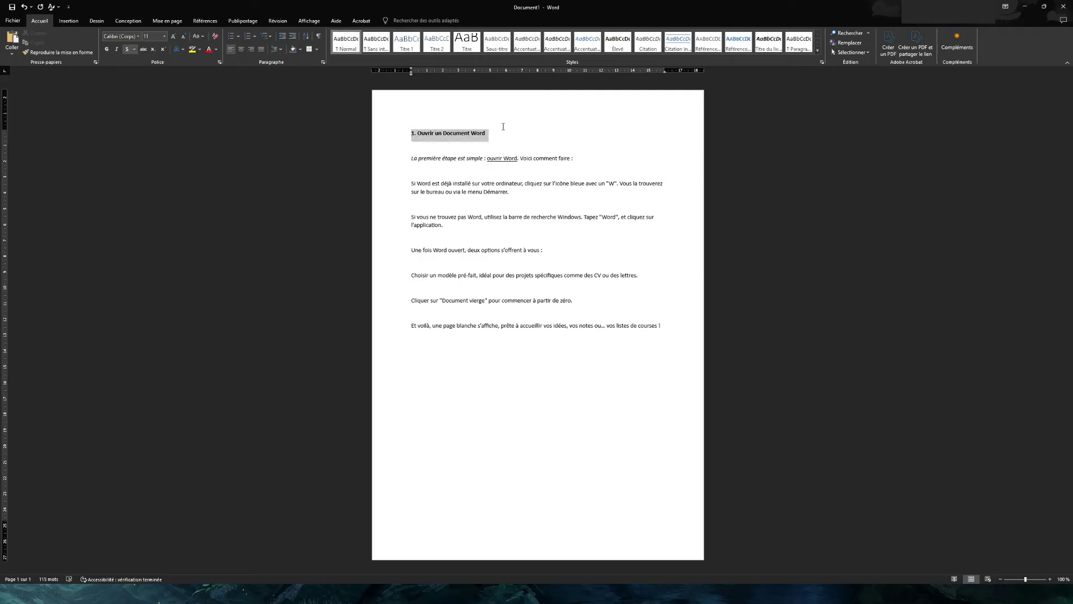
click(241, 49)
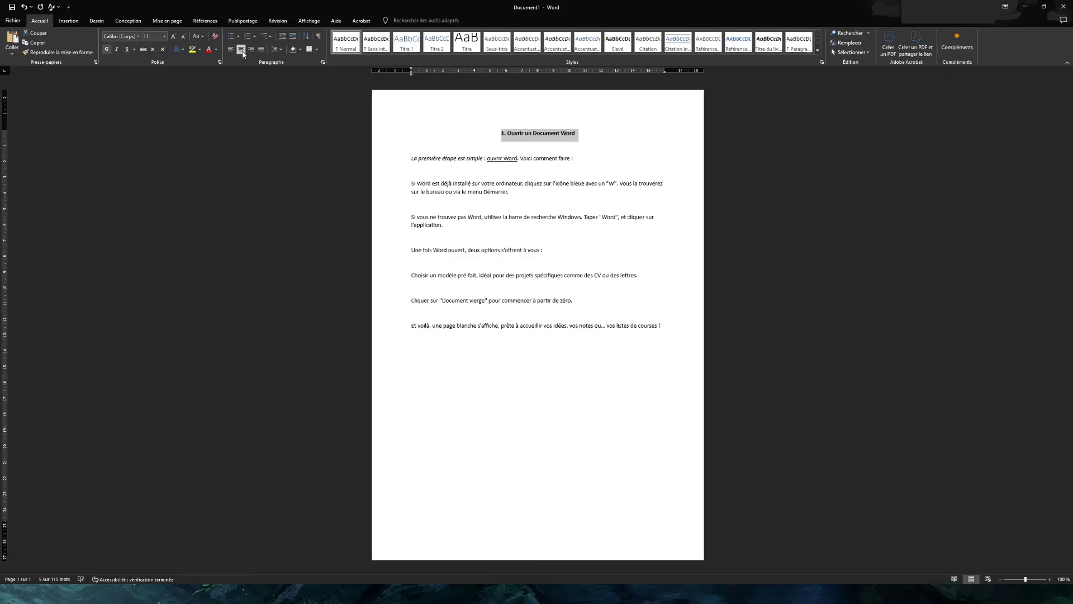
click(137, 36)
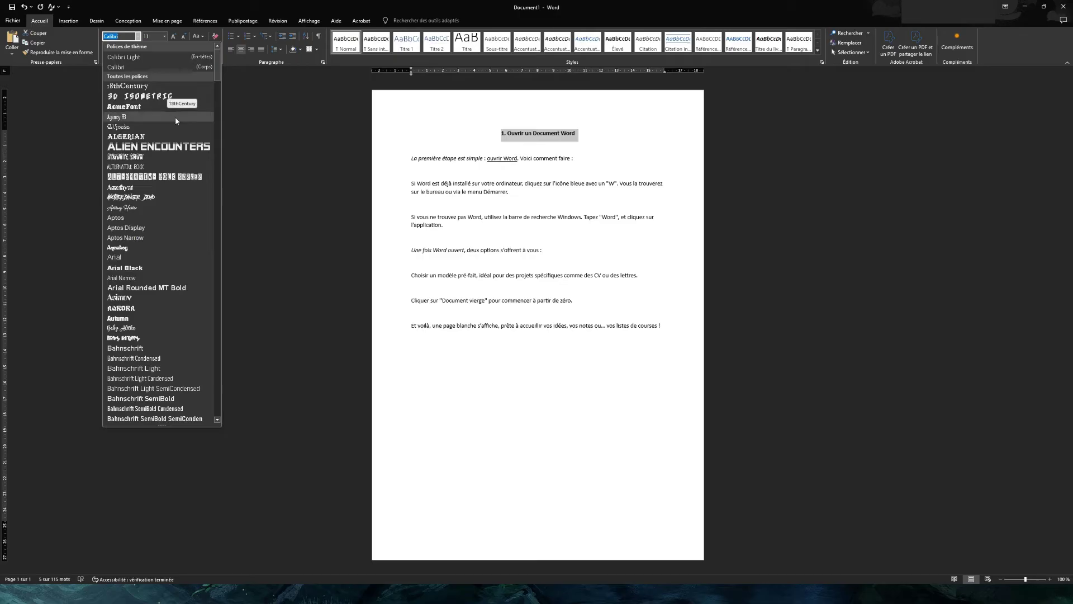
click(178, 268)
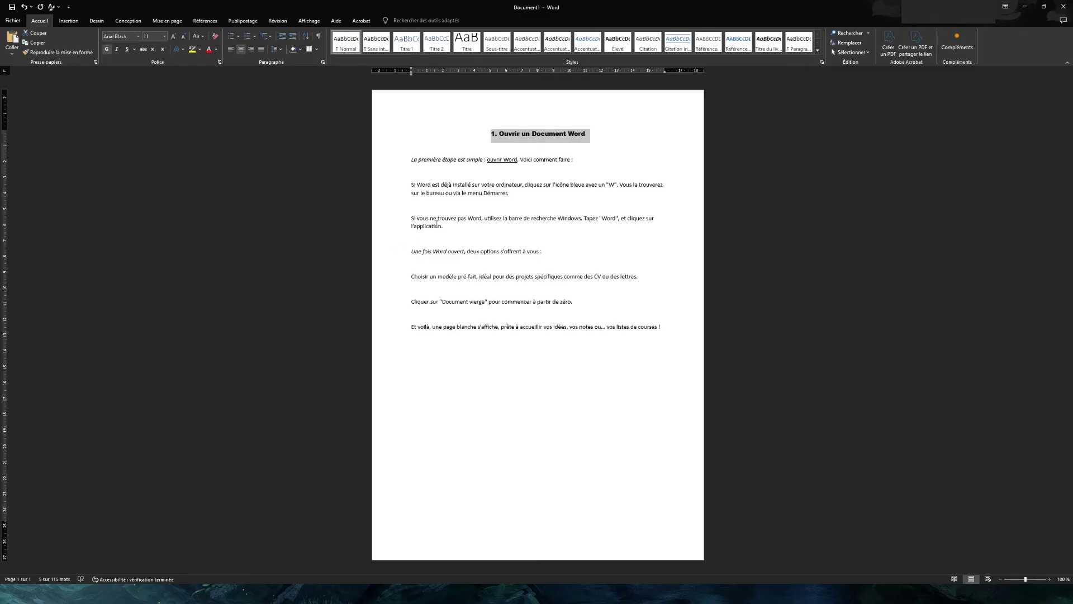
click(453, 203)
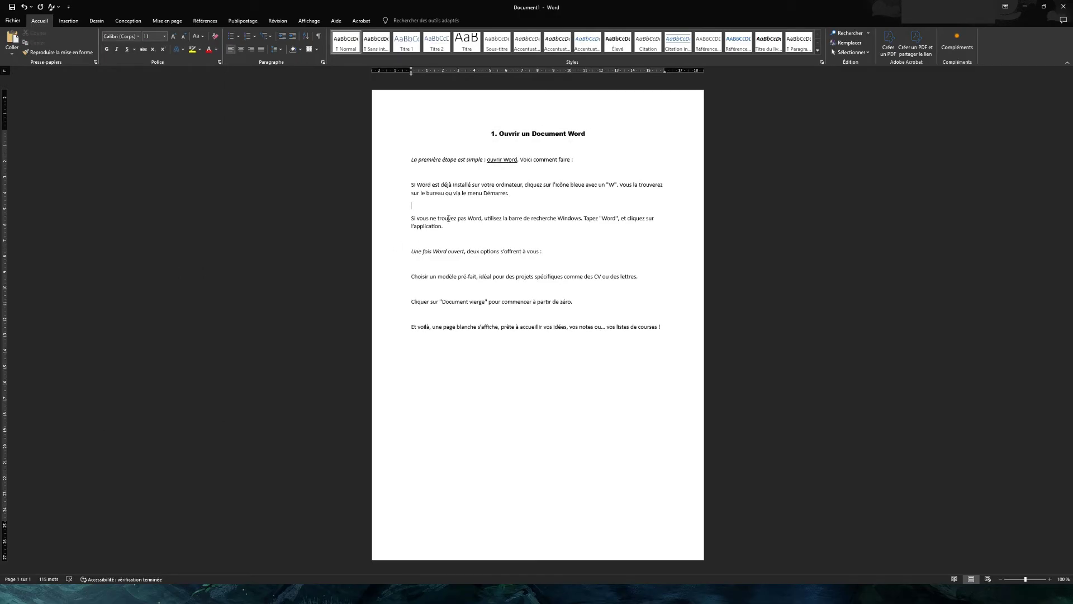
drag(411, 159, 673, 323)
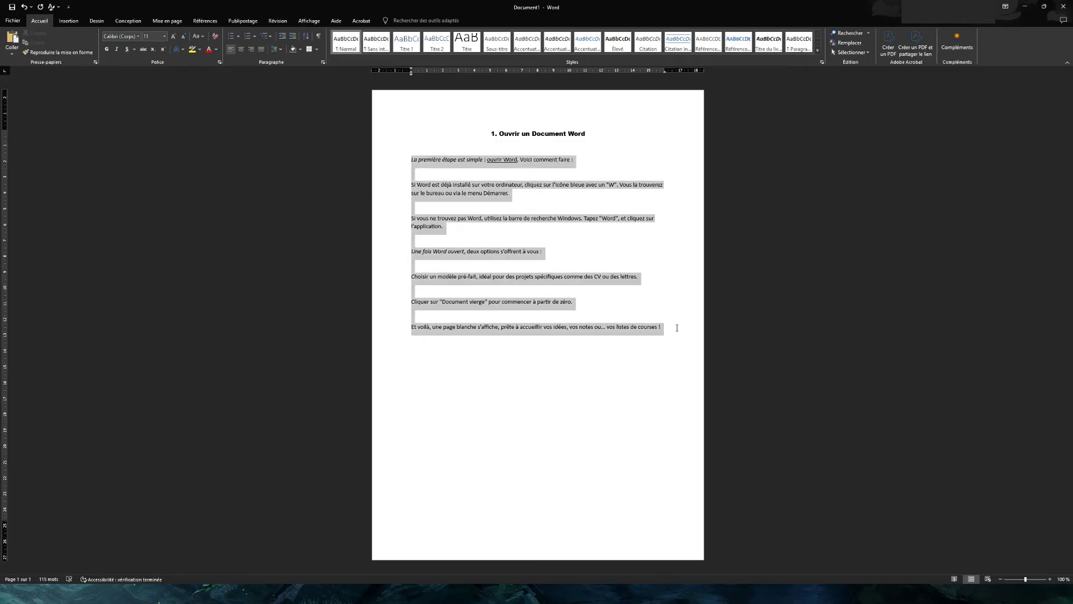
Insert the Word logo picture 1200x630wa from this computer.
click(66, 23)
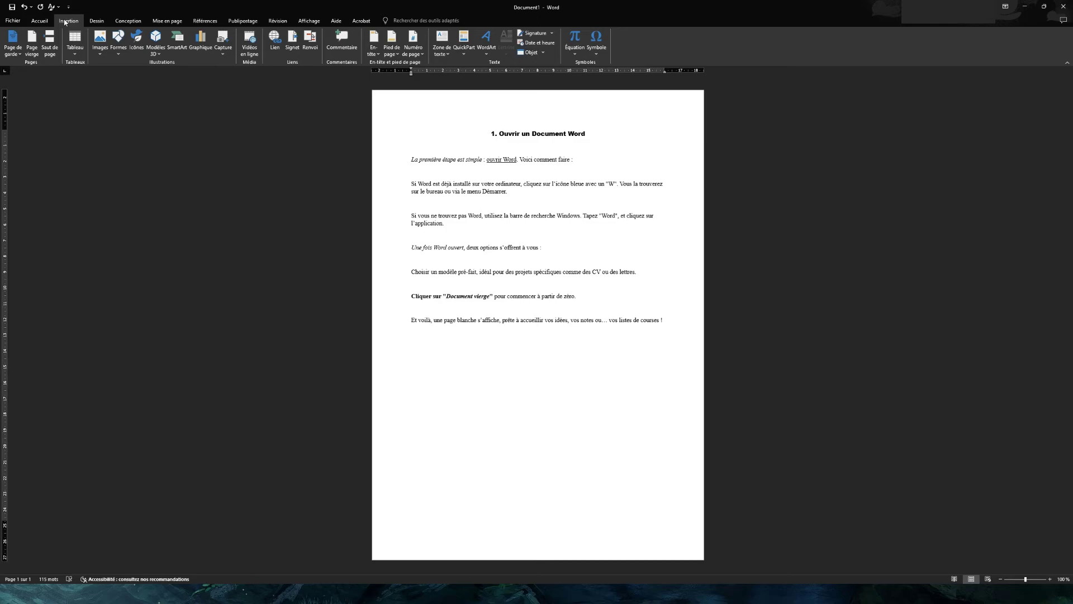
click(98, 39)
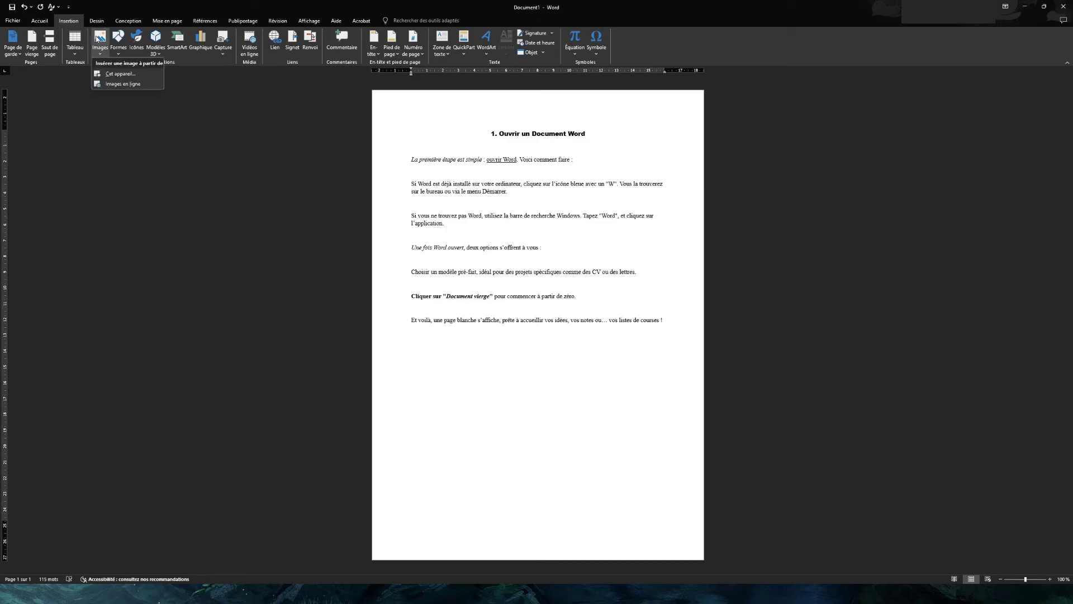
click(120, 74)
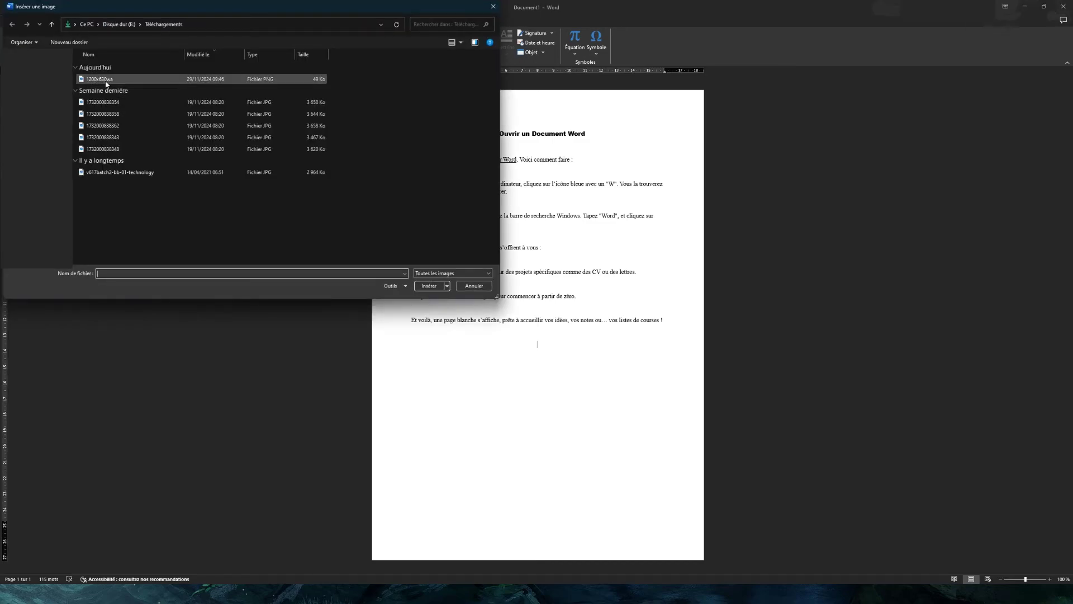
double_click(106, 84)
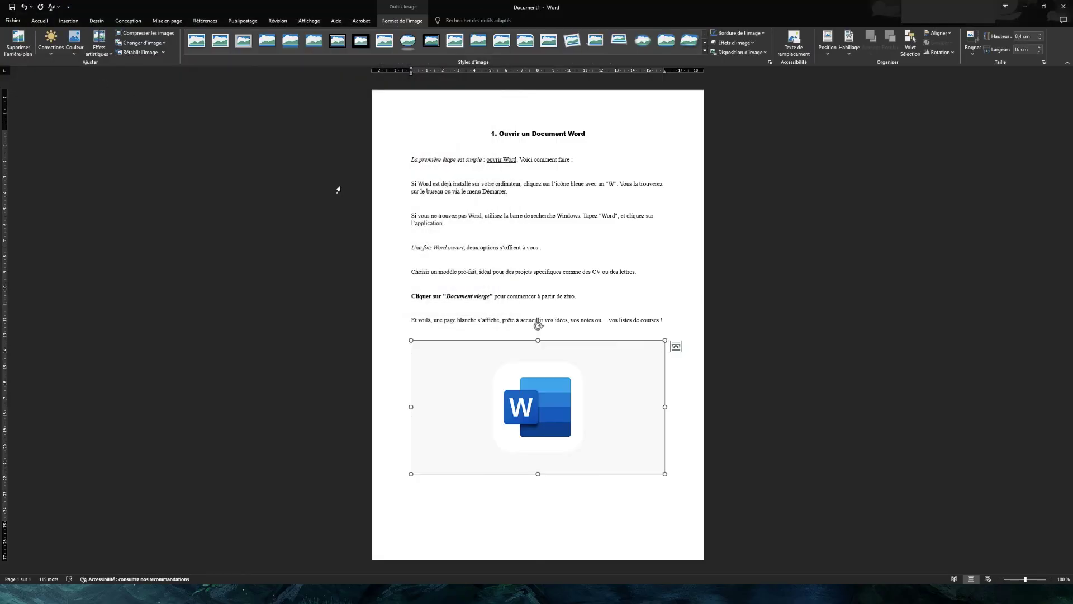
click(552, 332)
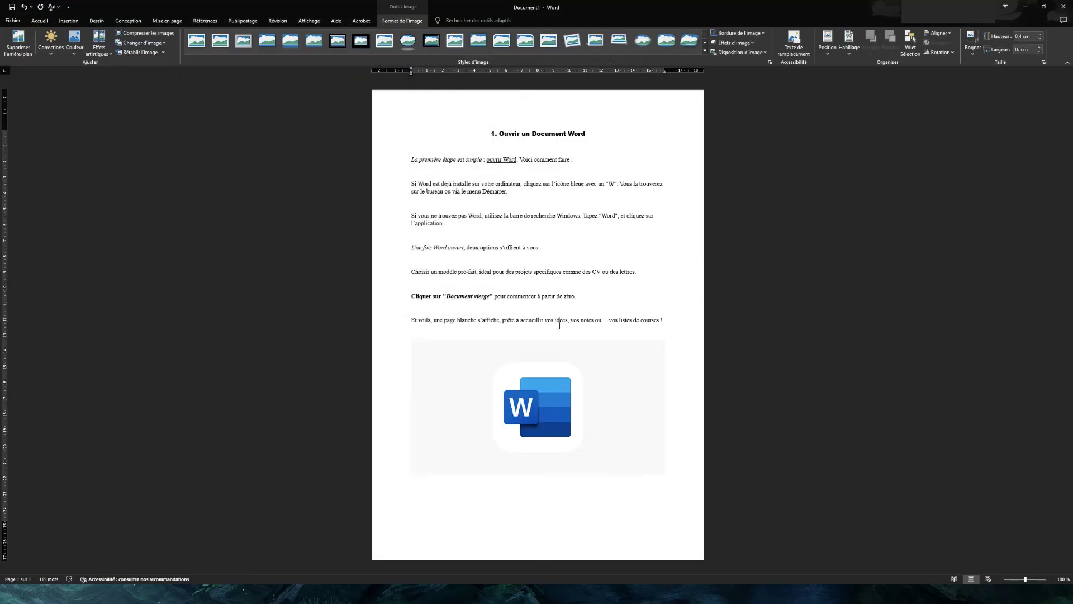
Shrink the logo, move it directly under the heading and center it on the page.
click(552, 407)
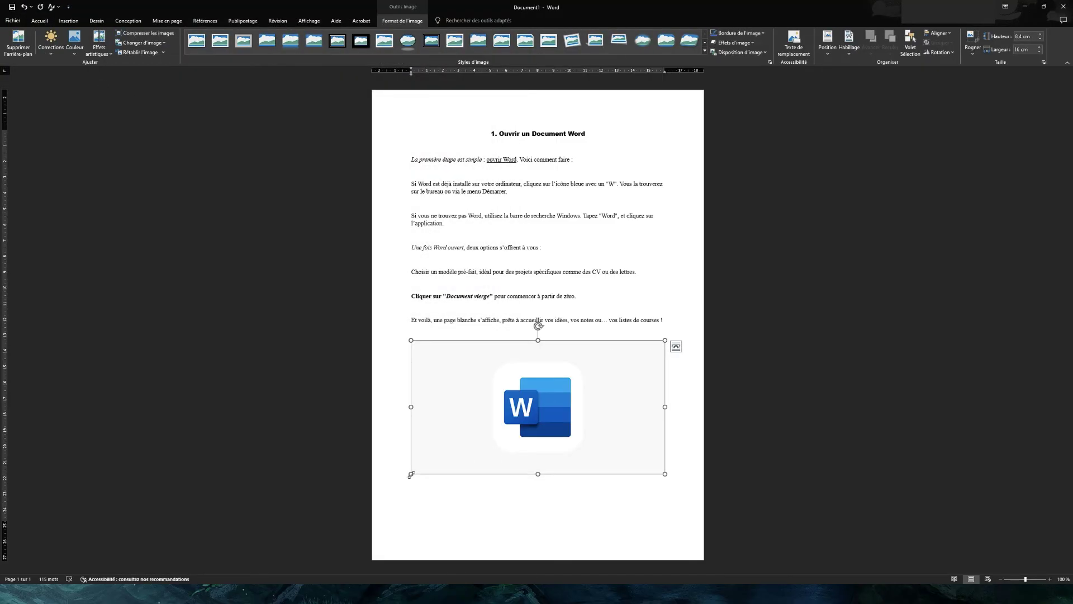
drag(412, 472, 509, 431)
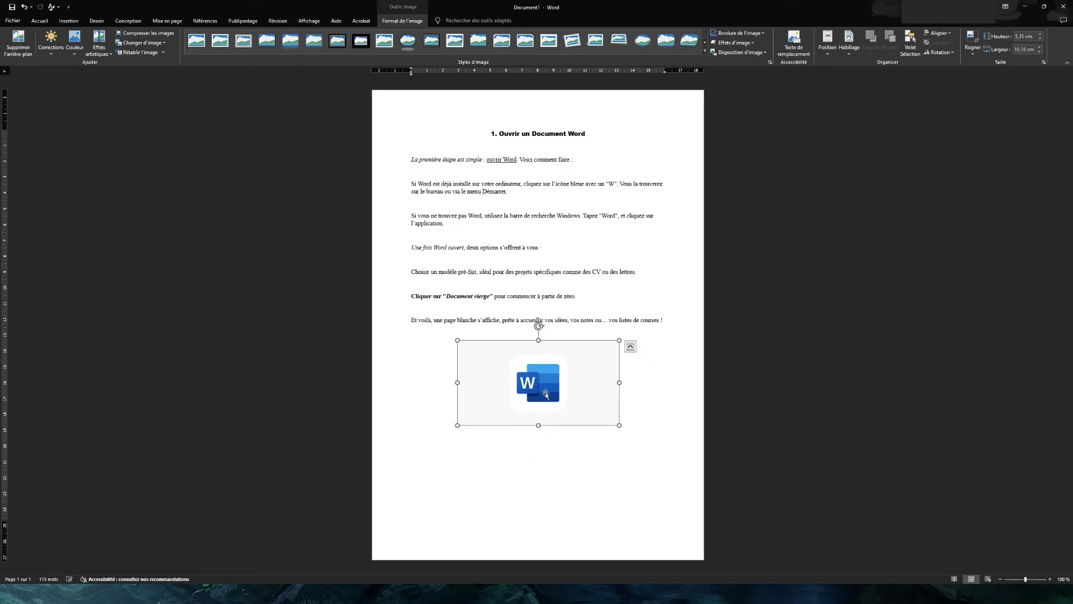
mouse_move(545, 391)
mouse_down()
mouse_move(502, 393)
mouse_move(520, 148)
mouse_up()
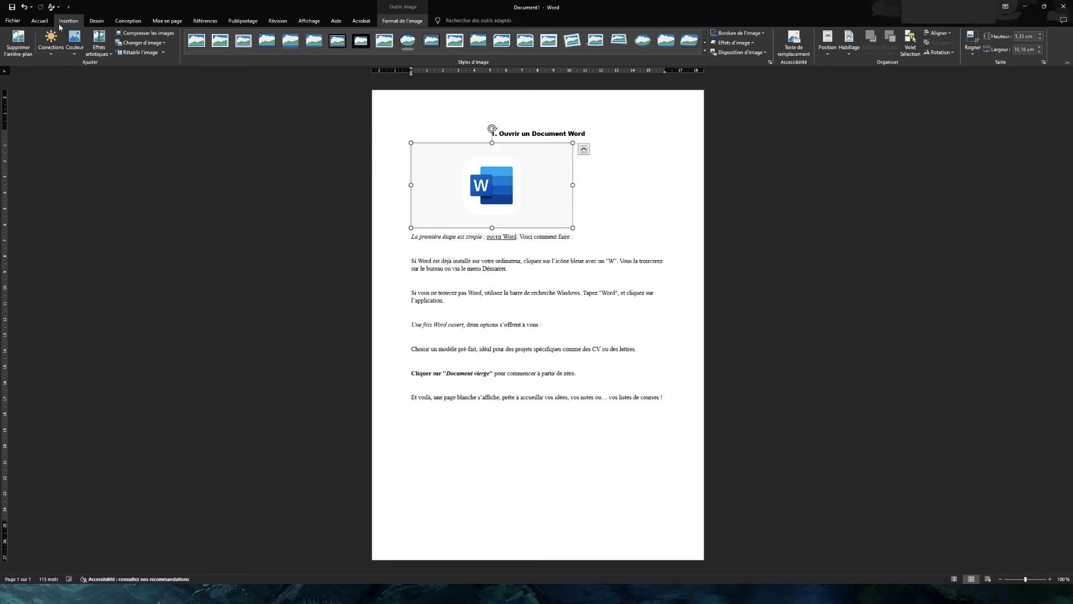
click(39, 21)
click(241, 49)
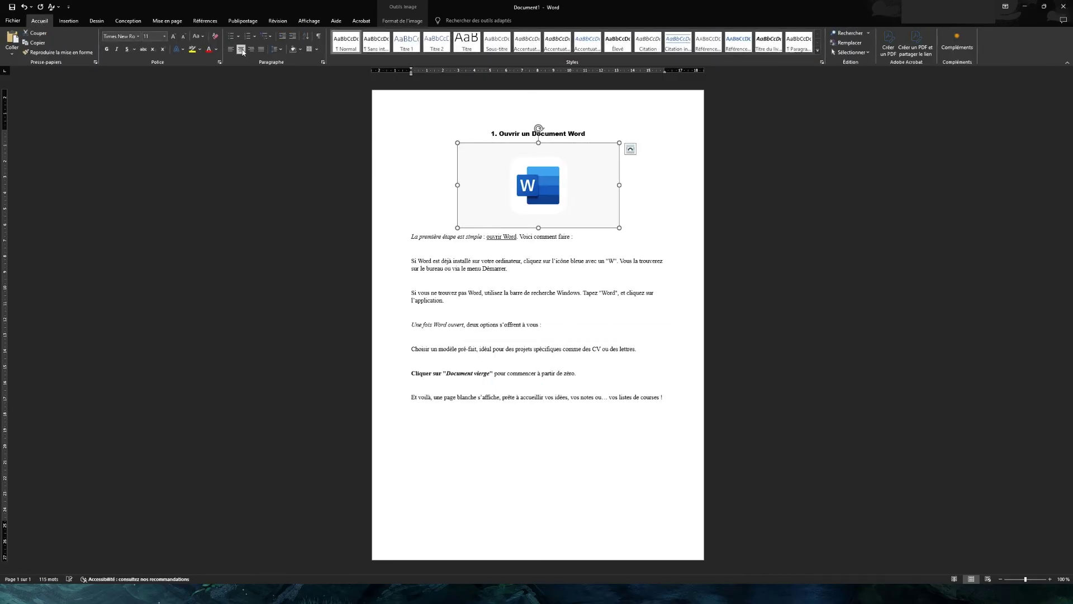
click(441, 232)
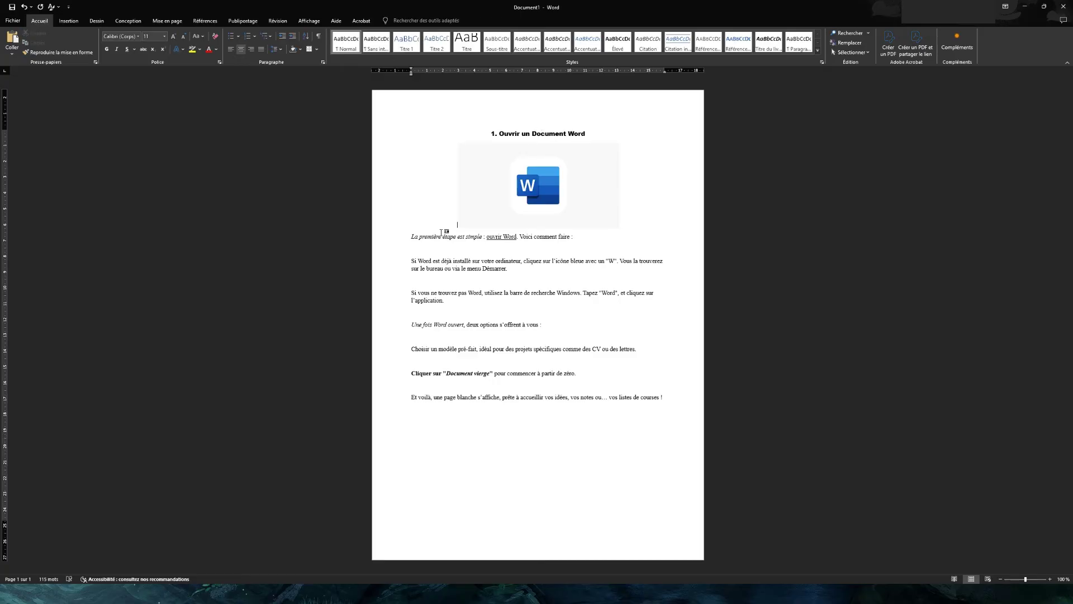
click(69, 21)
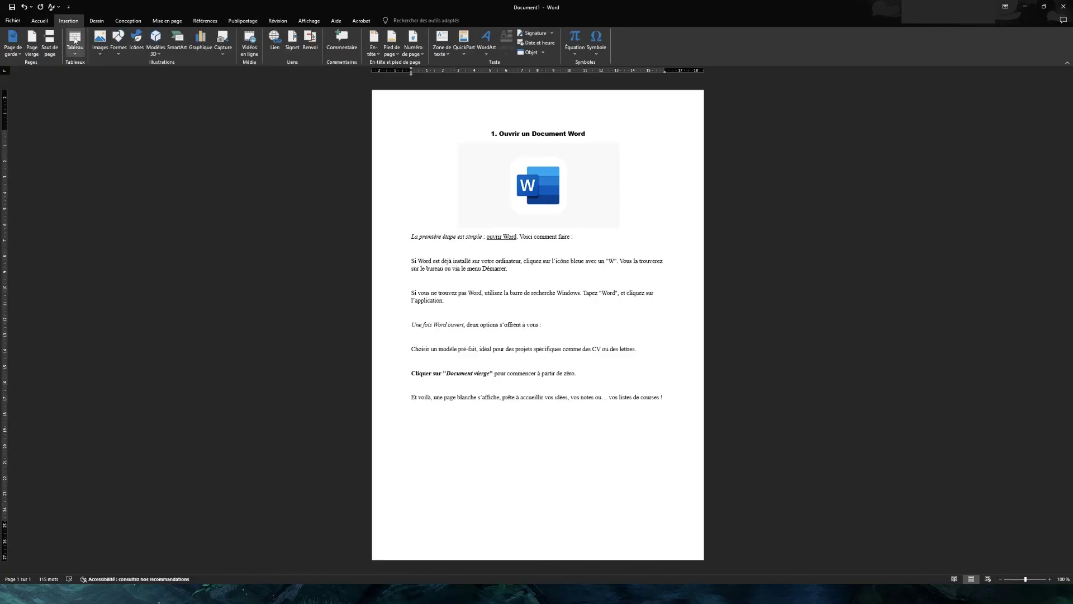
Insert a table of 4 columns and 3 rows below the last paragraph.
click(75, 40)
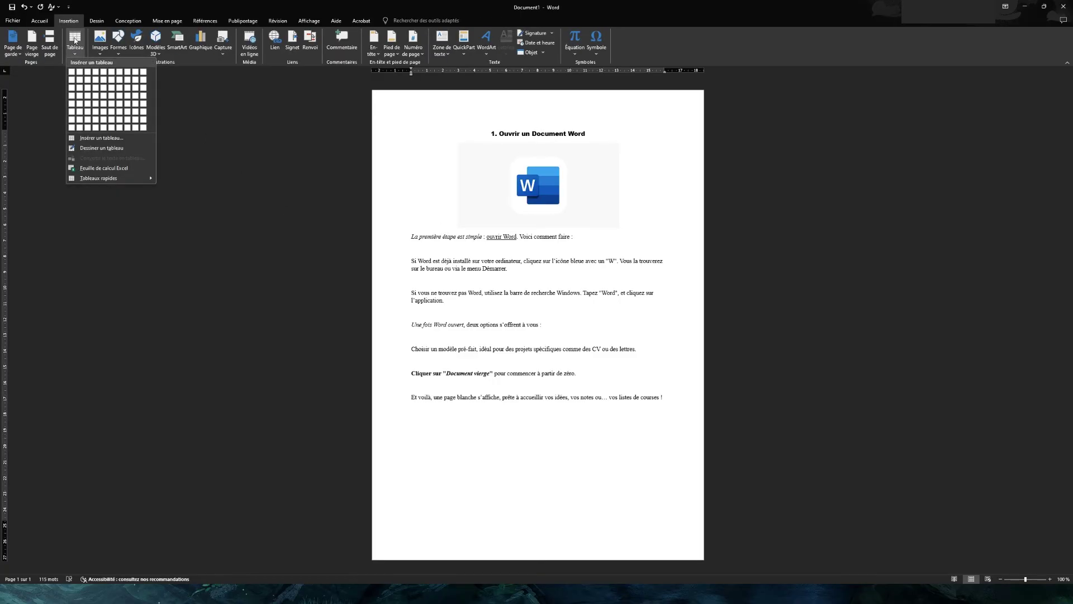
click(93, 89)
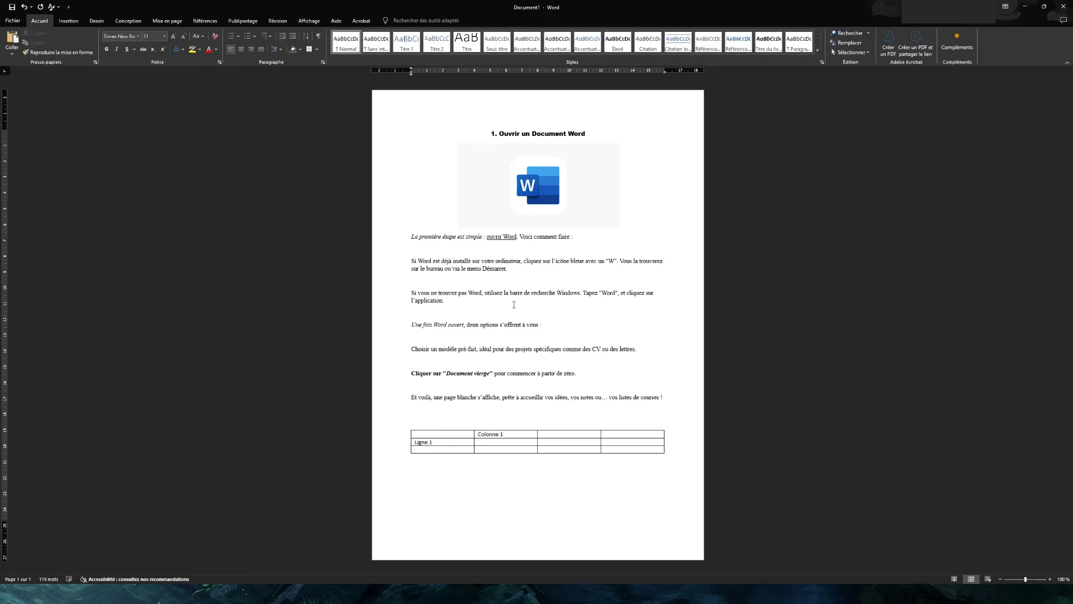
Save the document with Ctrl+S under the file name 'tuto word'.
key(ctrl+s)
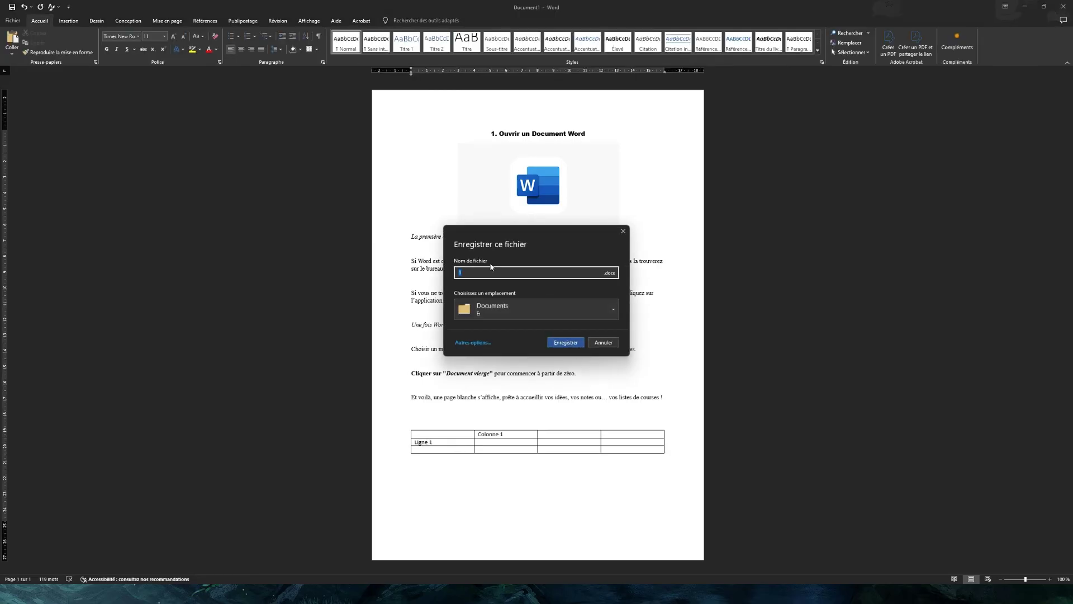
drag(469, 271, 453, 274)
text(word)
click(566, 342)
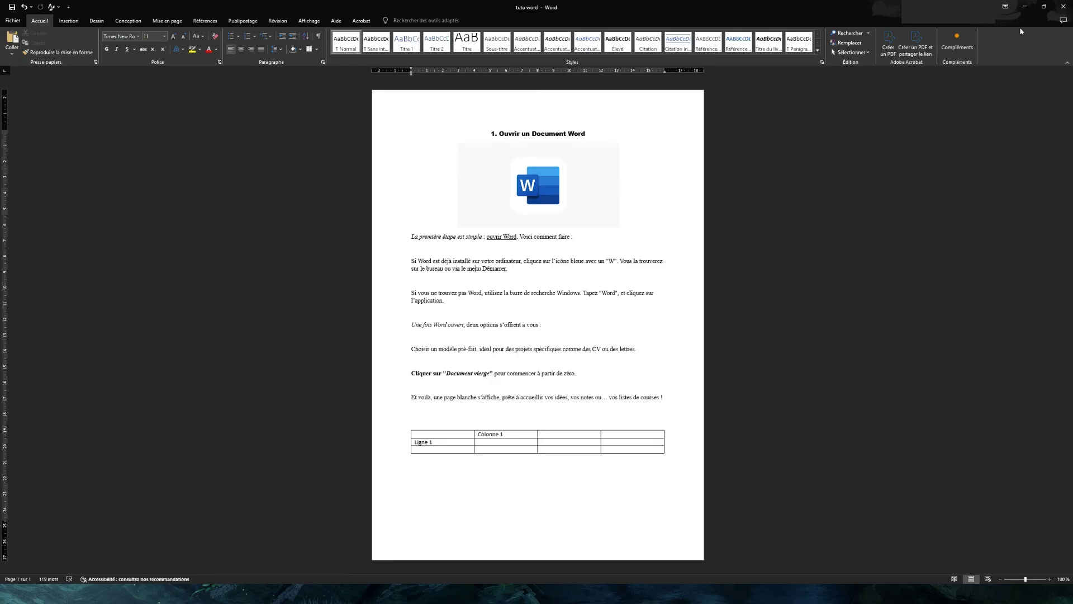
Close the Word window to return to the Windows desktop.
click(1063, 6)
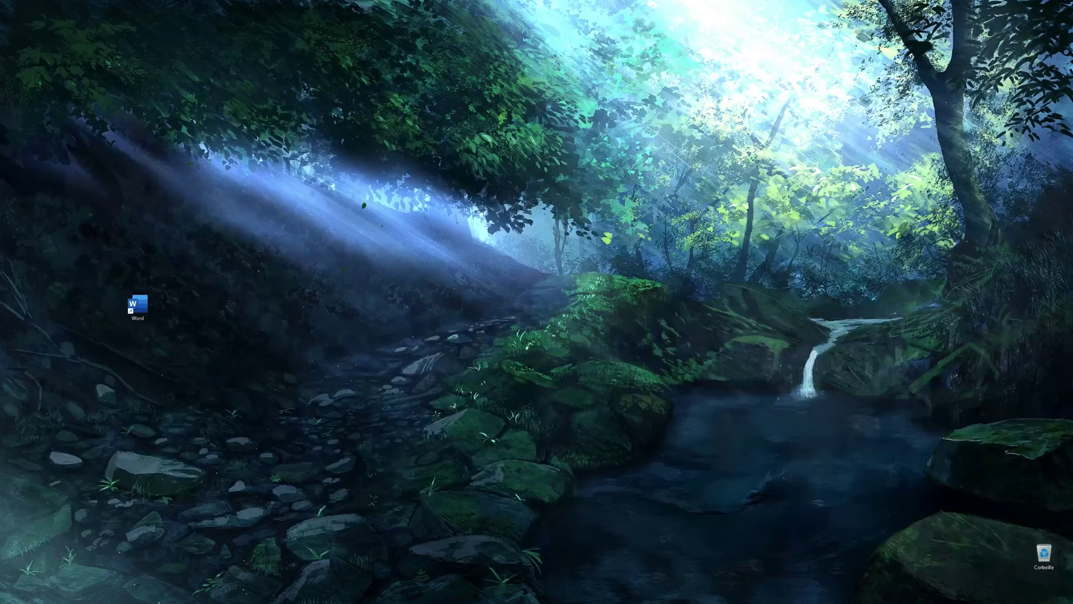